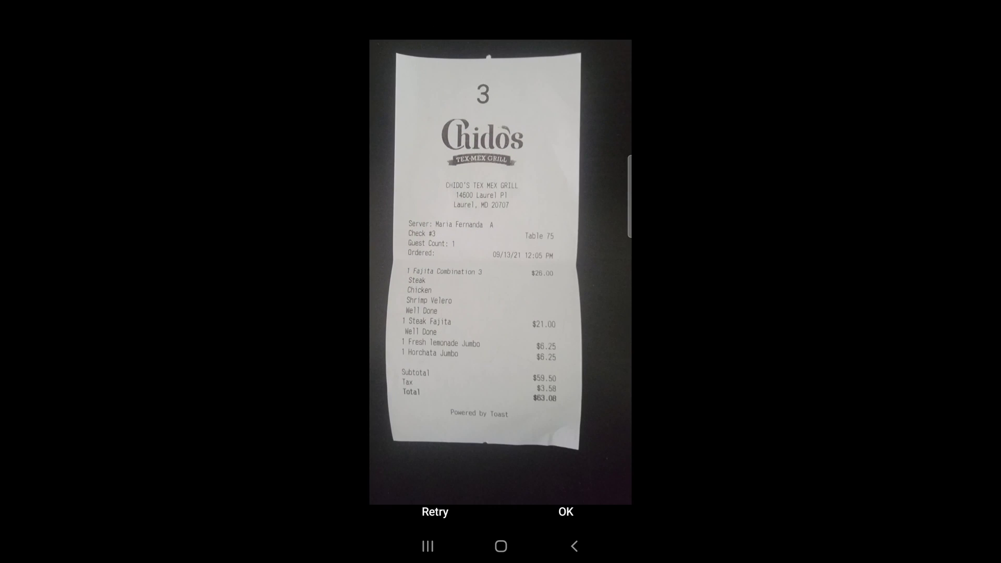
Keep the captured receipt photo and clear the scan's old file name.
left_click(566, 512)
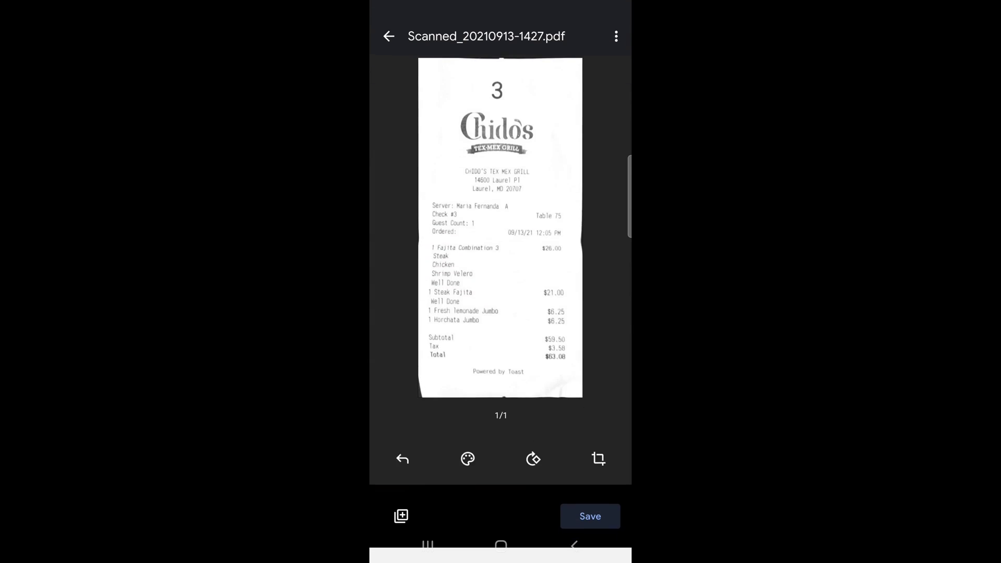
left_click(616, 19)
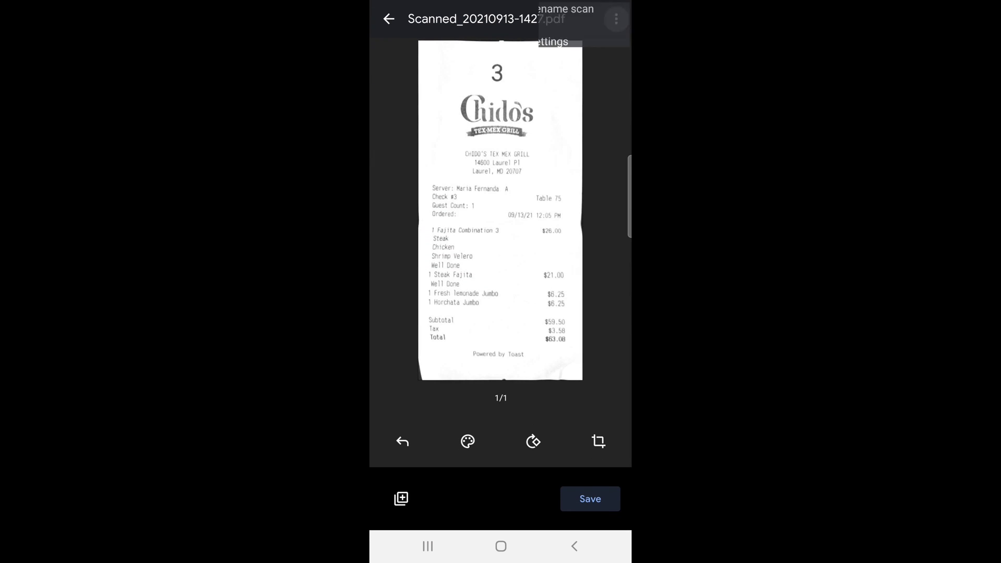
left_click(539, 25)
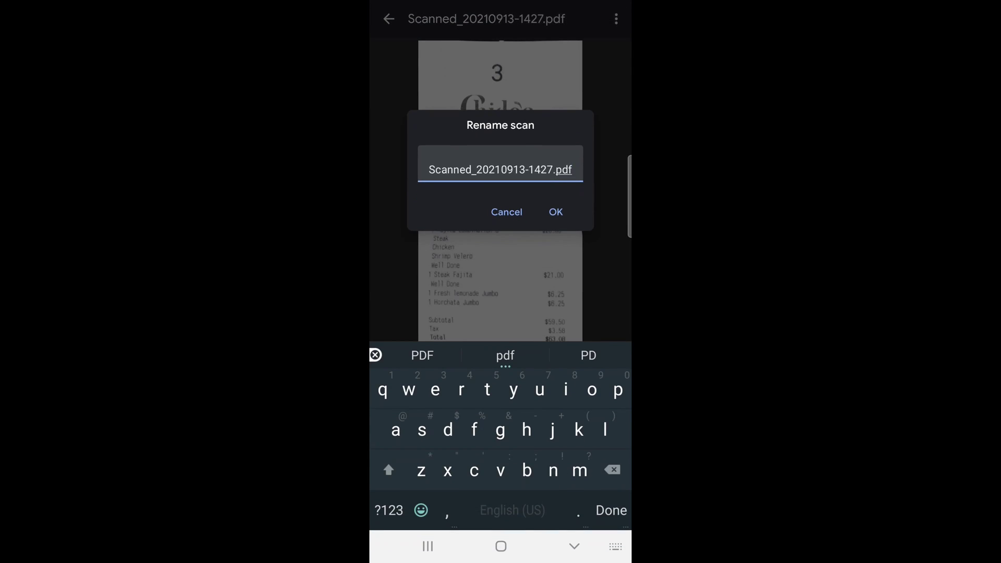
left_click(547, 169)
left_click(572, 169)
key("BackSpace")
key("BackSpace")
key("BackSpace")
key("BackSpace")
key("BackSpace")
key("BackSpace")
key("BackSpace")
key("BackSpace")
key("BackSpace")
key("BackSpace")
key("BackSpace")
key("BackSpace")
key("BackSpace")
key("BackSpace")
key("BackSpace")
key("BackSpace")
key("BackSpace")
key("BackSpace")
key("BackSpace")
key("BackSpace")
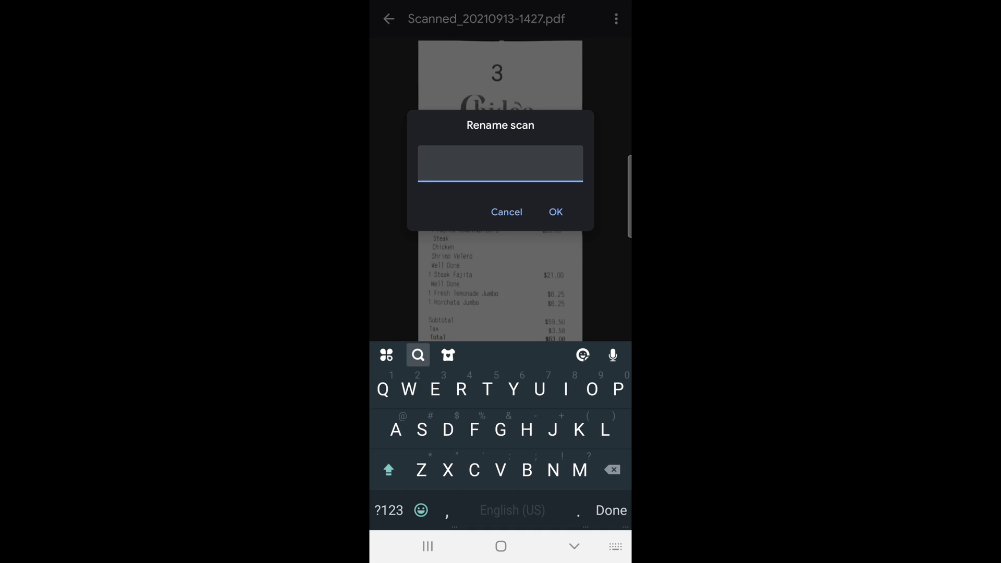
Enter the new scan name '9/3/21 Chidos Meals $63.08' and confirm it.
left_click(389, 510)
type("9/")
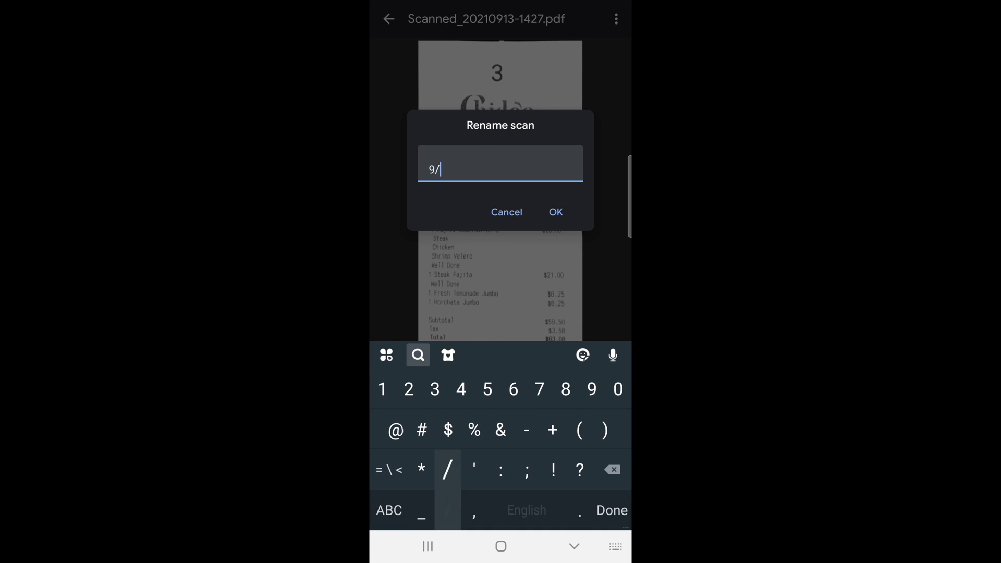
type("3/21")
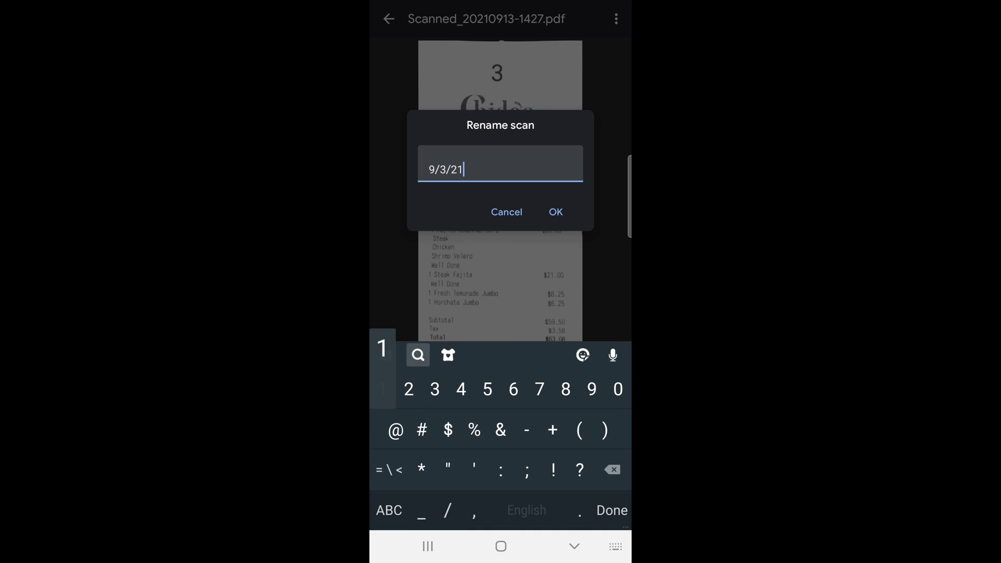
left_click(389, 510)
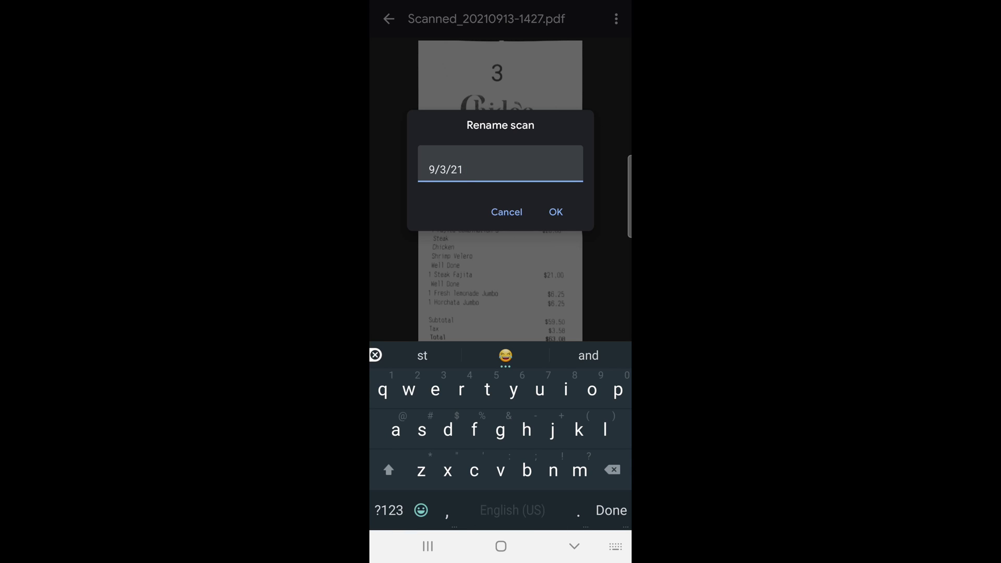
type("Chid")
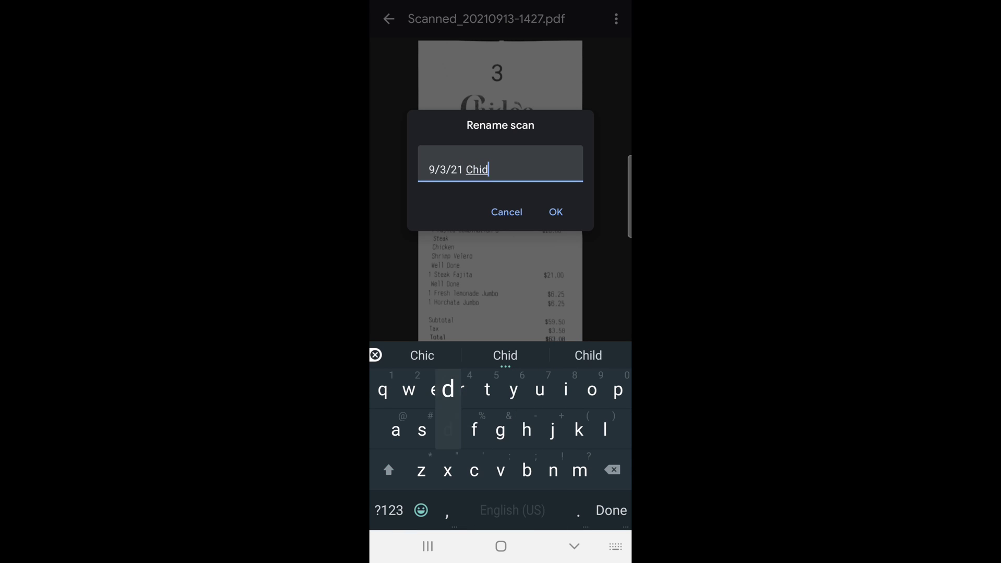
type("os")
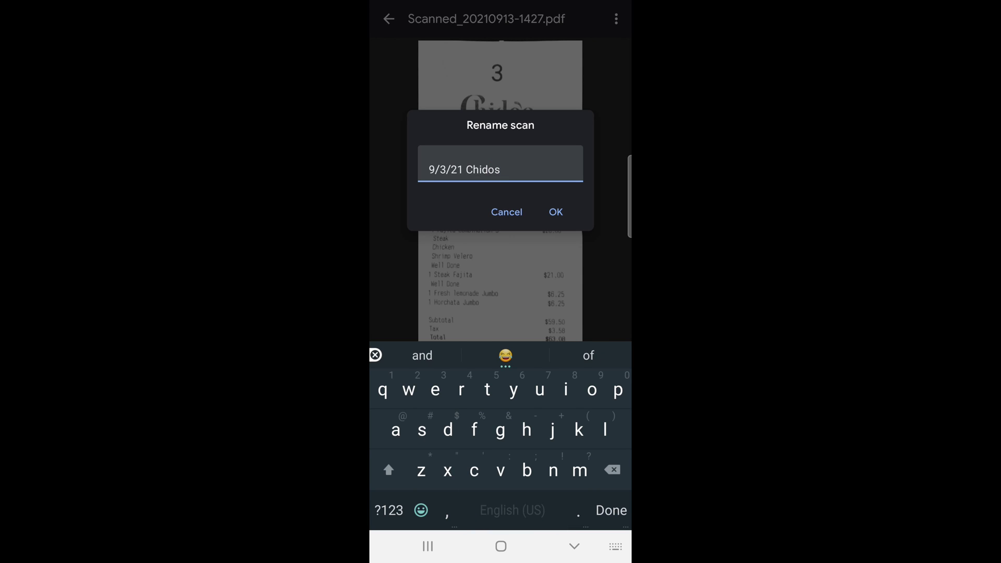
type(" Meal")
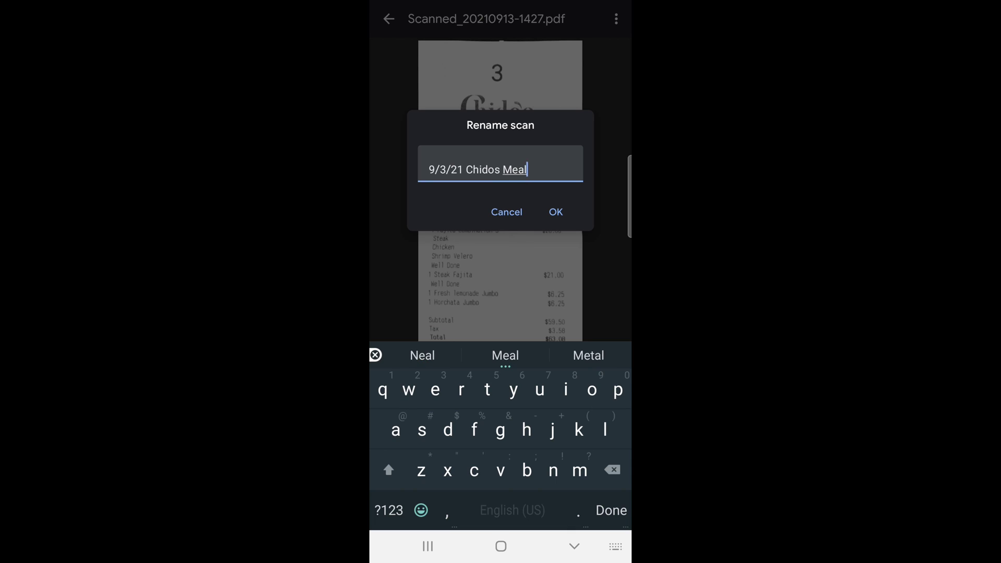
type("s")
left_click(388, 511)
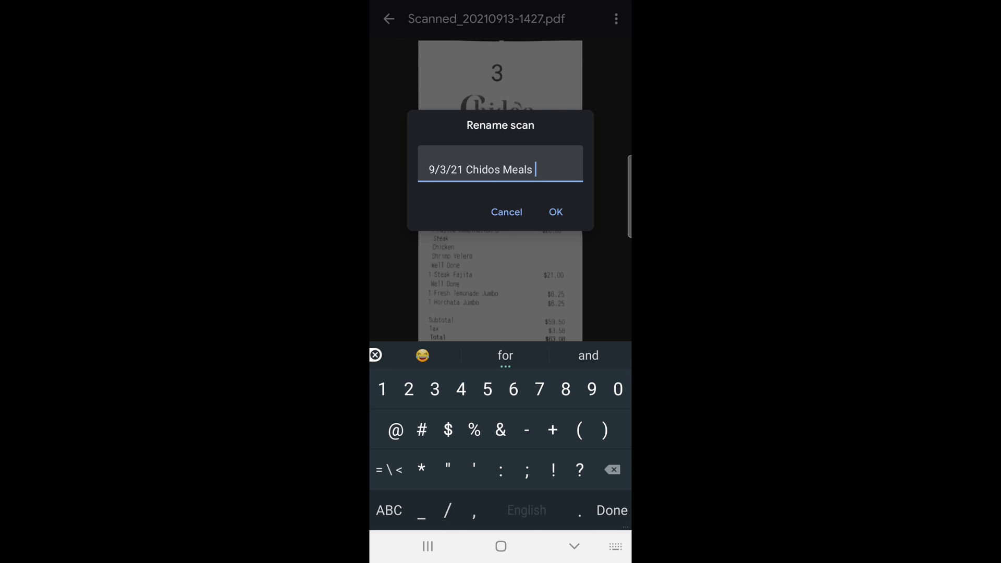
type("$63")
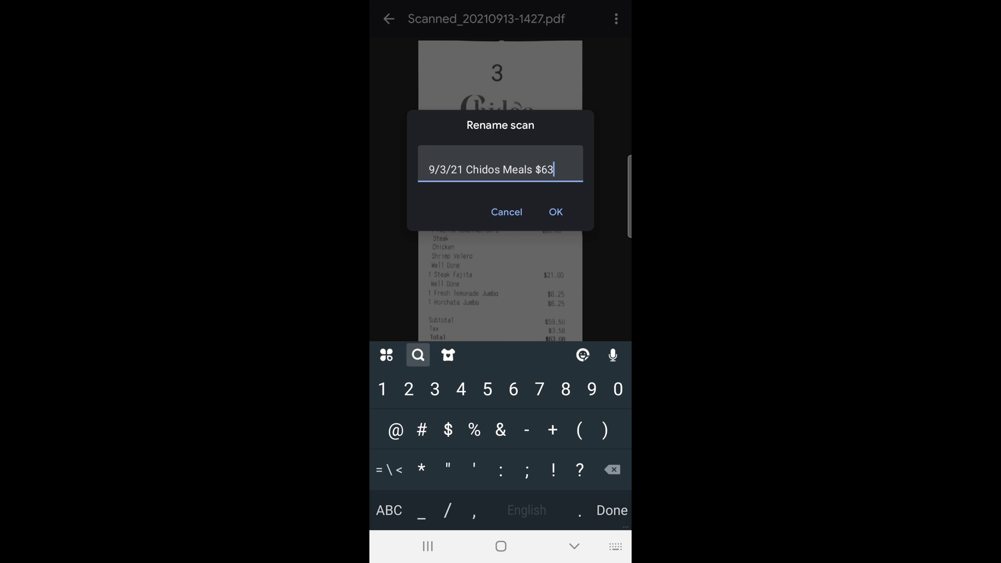
type(".")
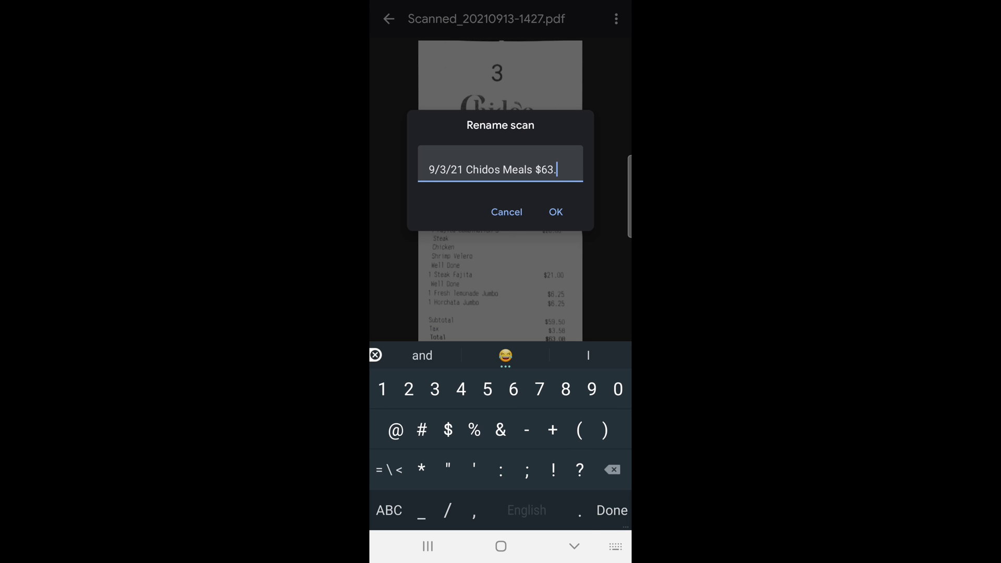
type("08")
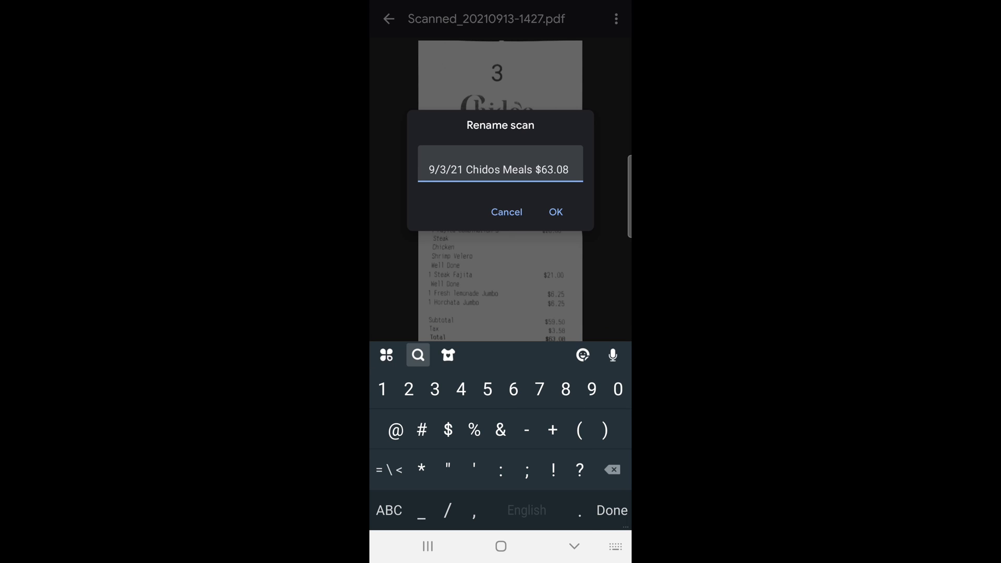
key("Return")
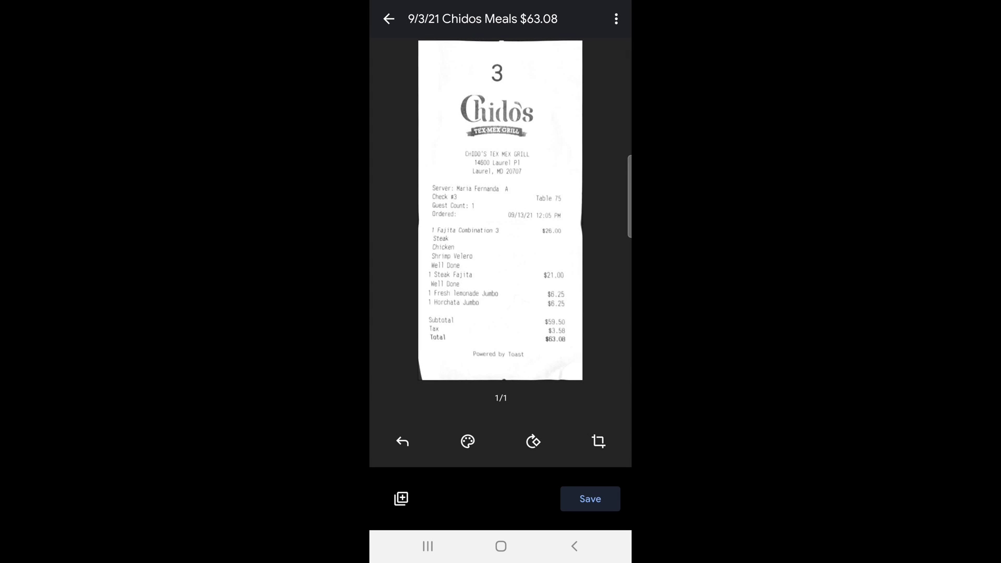
Save the renamed scan as a PDF into the Receipts 2 folder.
left_click(590, 499)
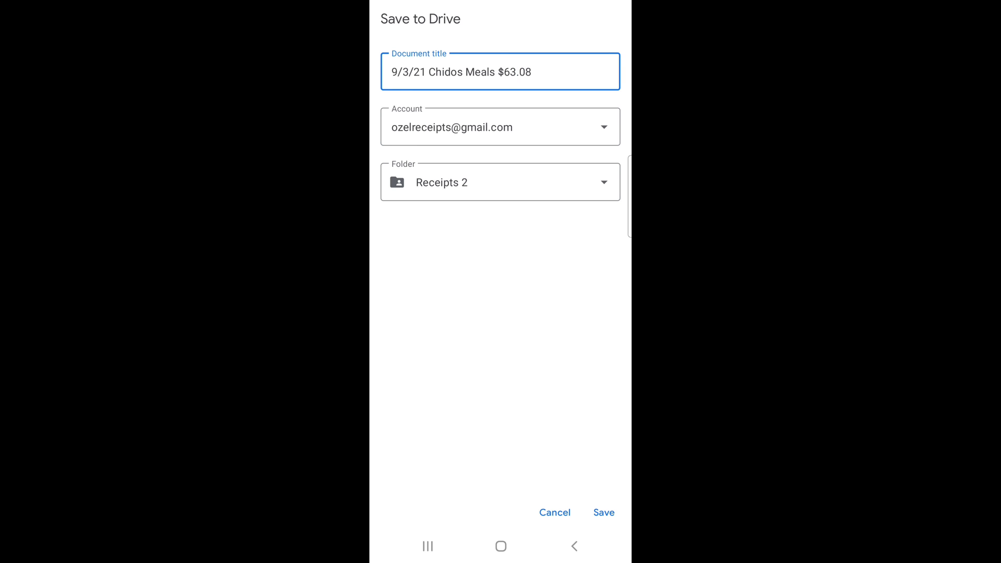
left_click(604, 182)
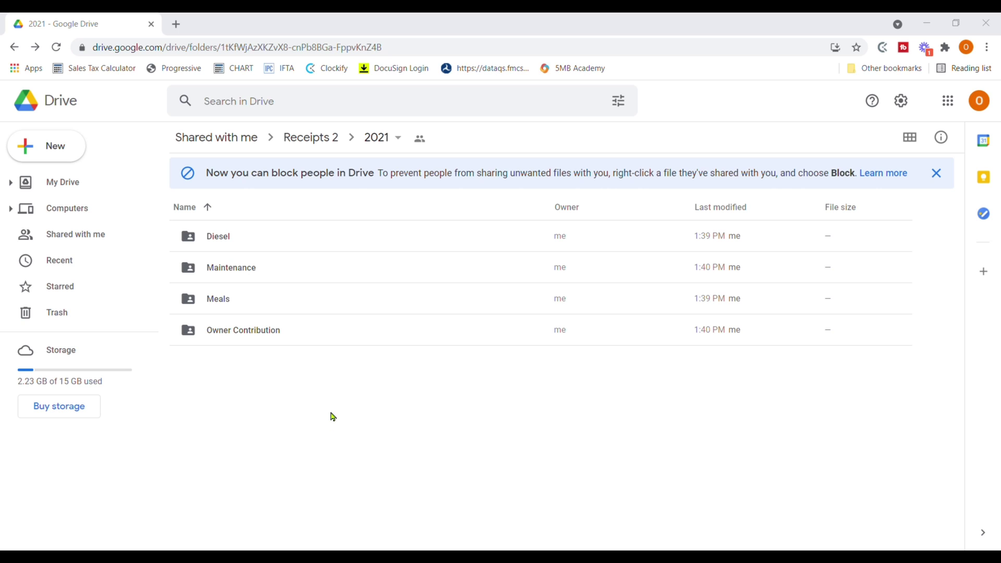
Browse Shared with me > Receipts 2 and open the 9/3/21 Chidos Meals $63.08 PDF.
left_click(68, 241)
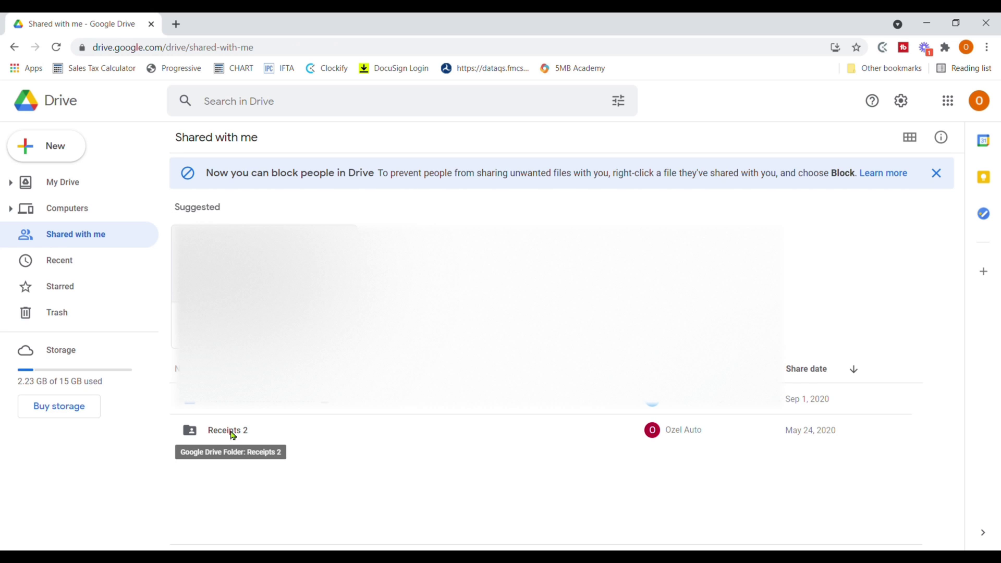
double_click(233, 432)
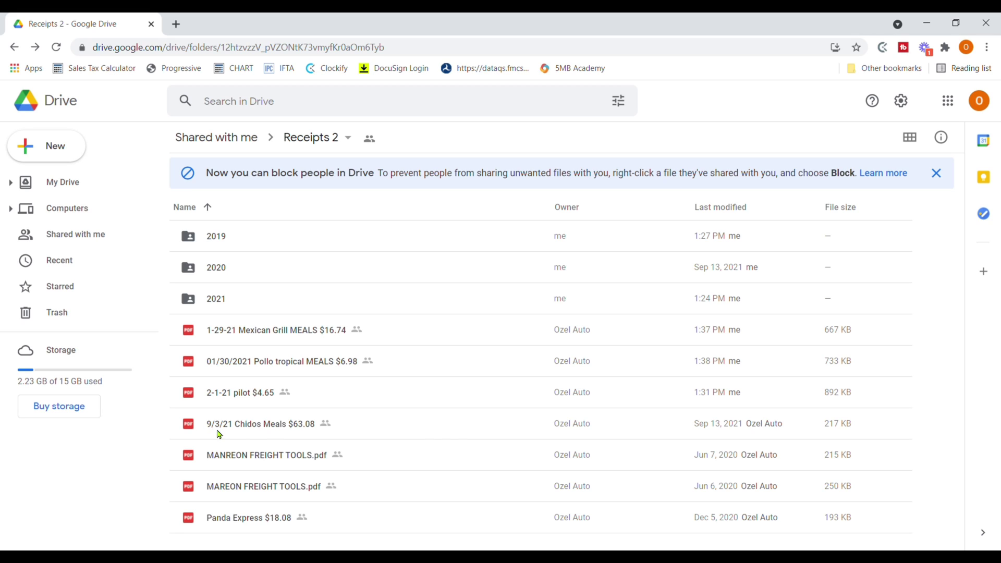
double_click(273, 427)
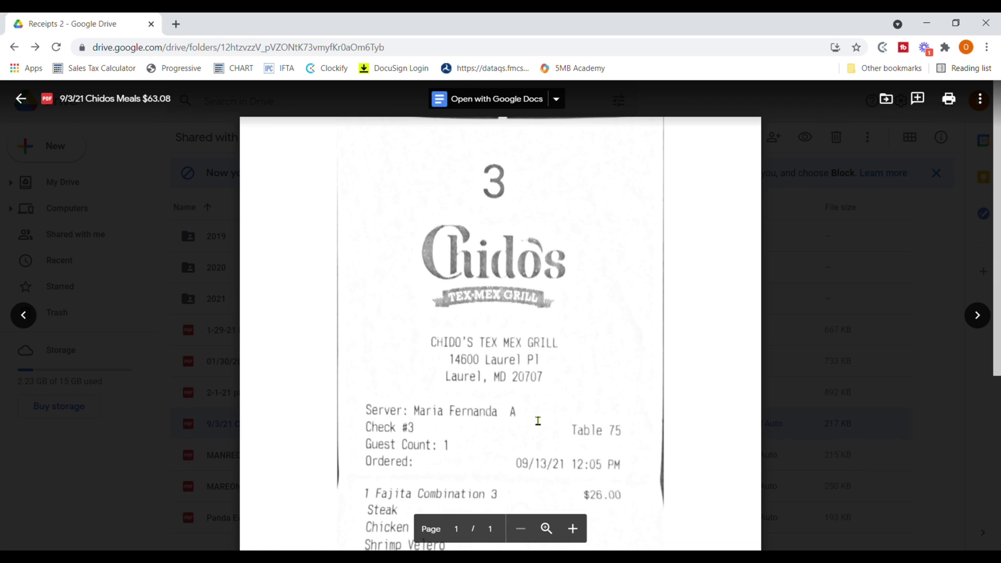
Scroll through the Chidos receipt preview, then close it back to the Receipts 2 listing.
scroll(579, 386, "down", 4)
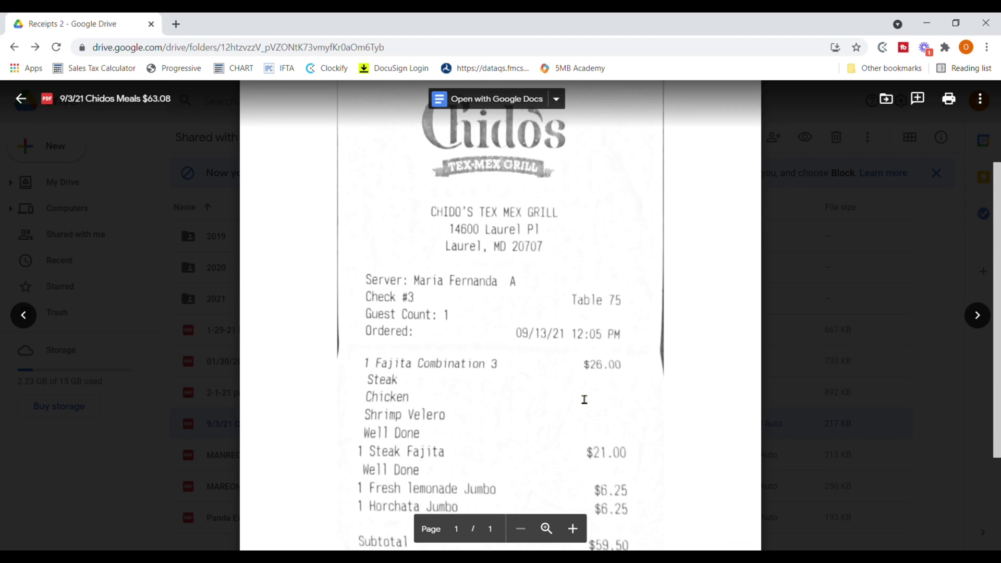
scroll(599, 411, "up", 2)
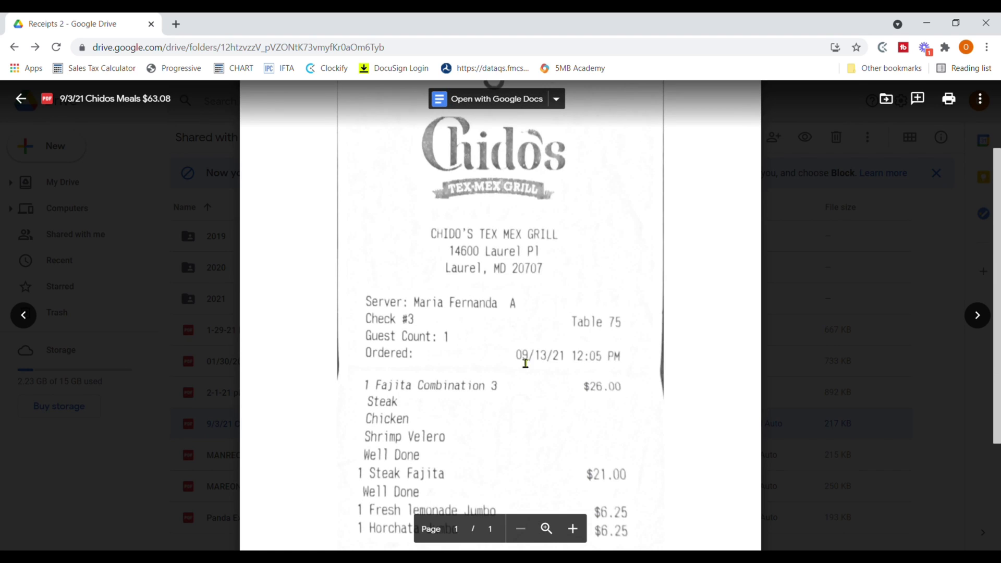
left_click(21, 98)
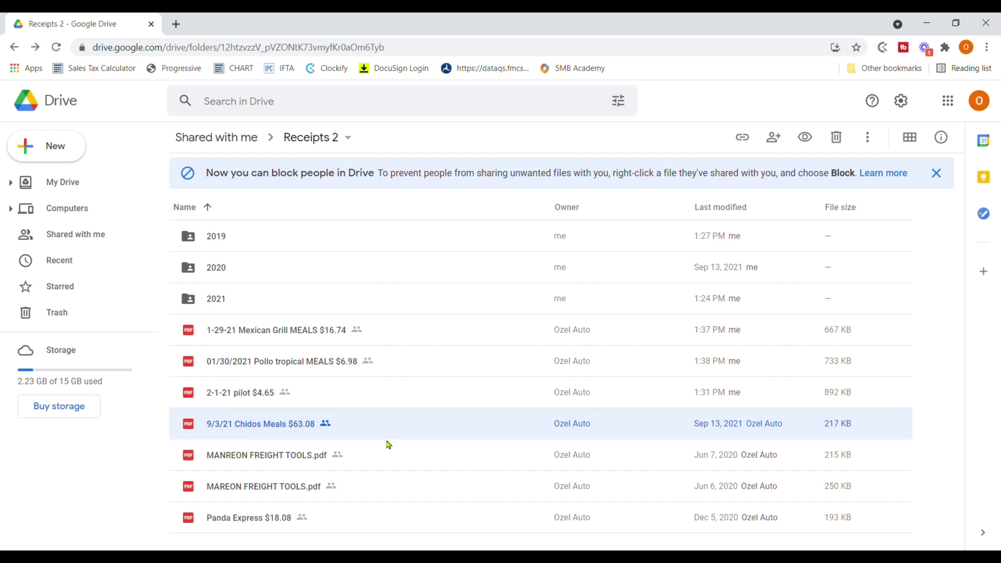
Browse the Move to panel for the Chidos PDF through 2021 to Meals, then cancel.
right_click(380, 422)
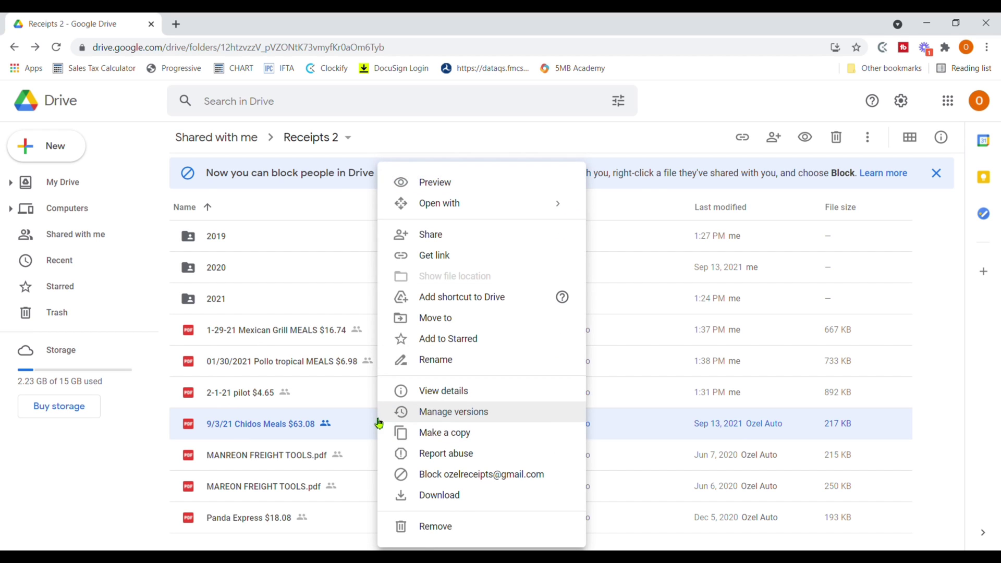
left_click(412, 318)
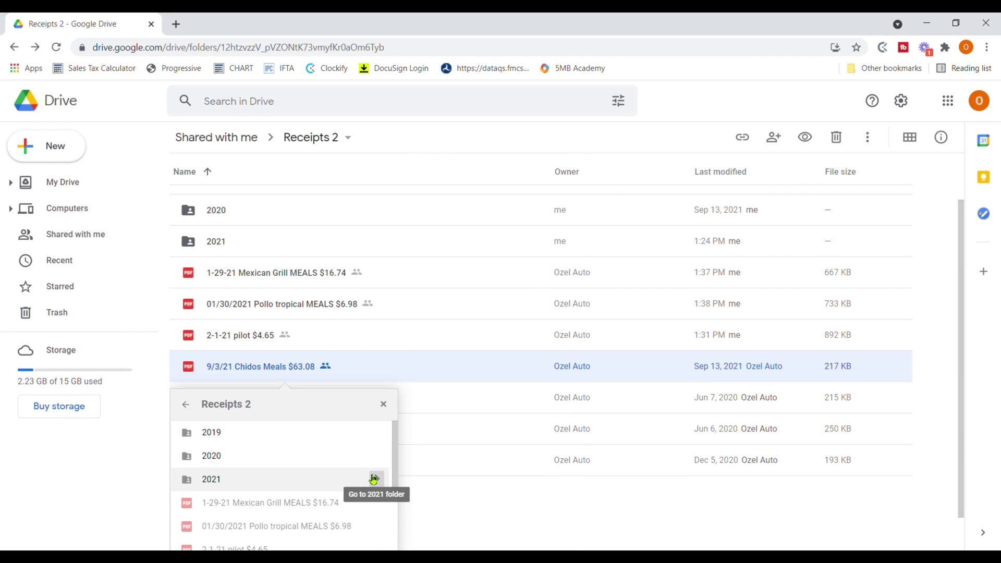
left_click(375, 478)
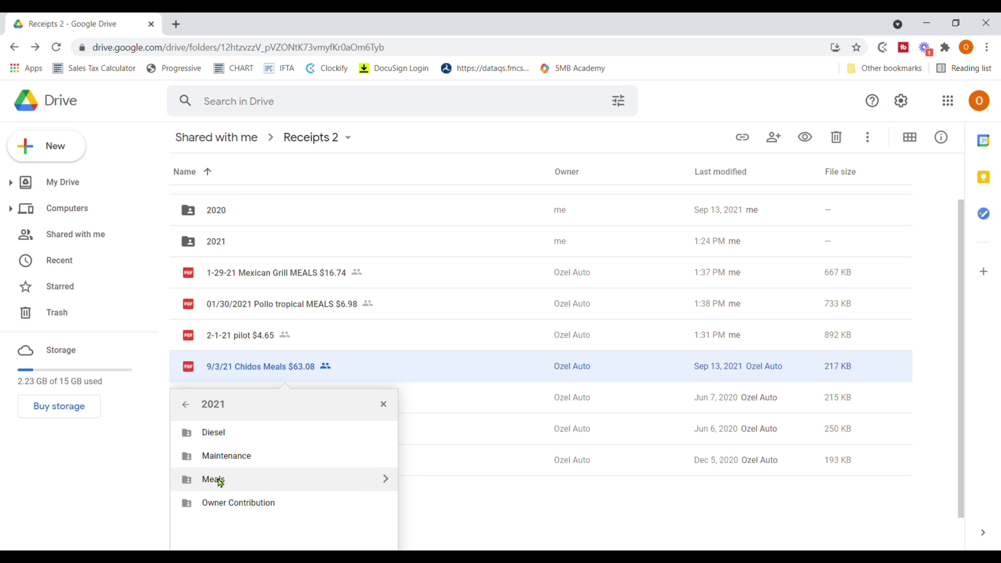
left_click(247, 481)
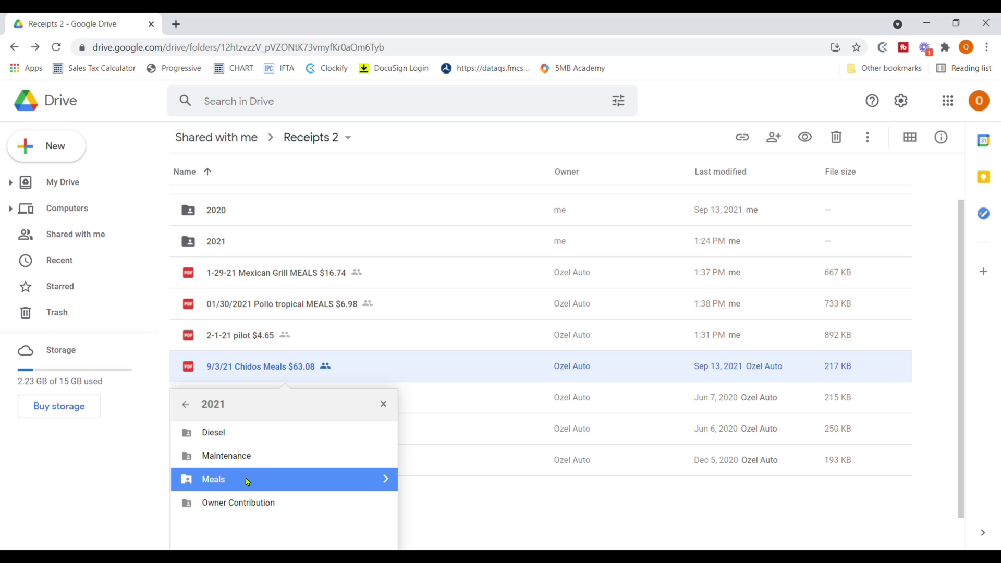
left_click(386, 479)
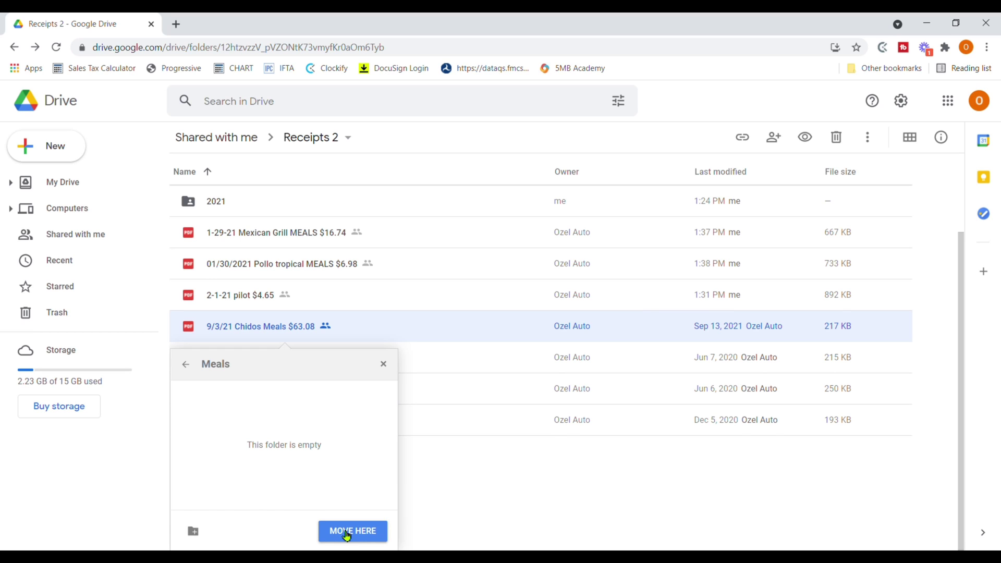
left_click(384, 364)
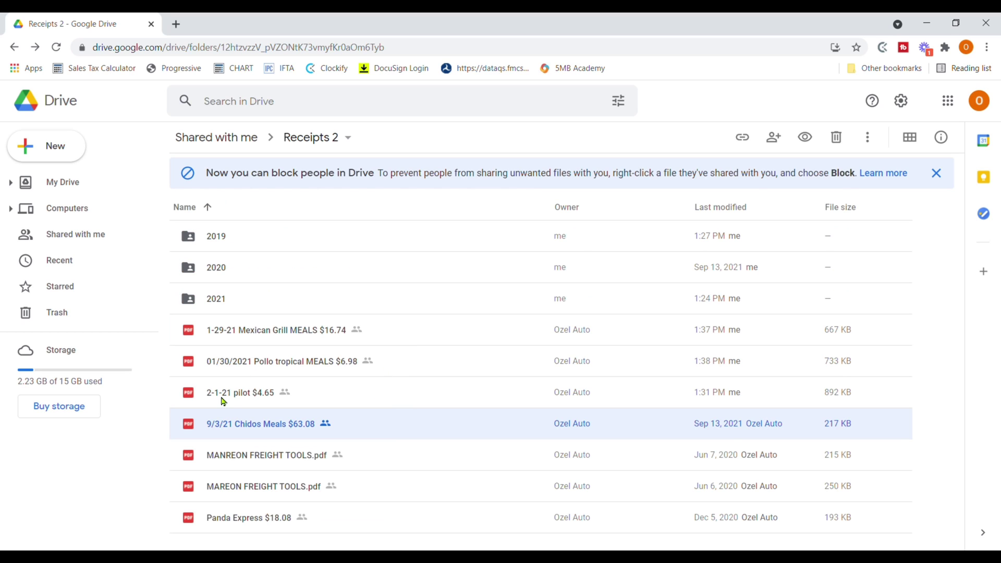
Drag the Chidos PDF onto the 2021 folder, confirm the move, and open 2021.
left_click_drag(182, 425, 189, 302)
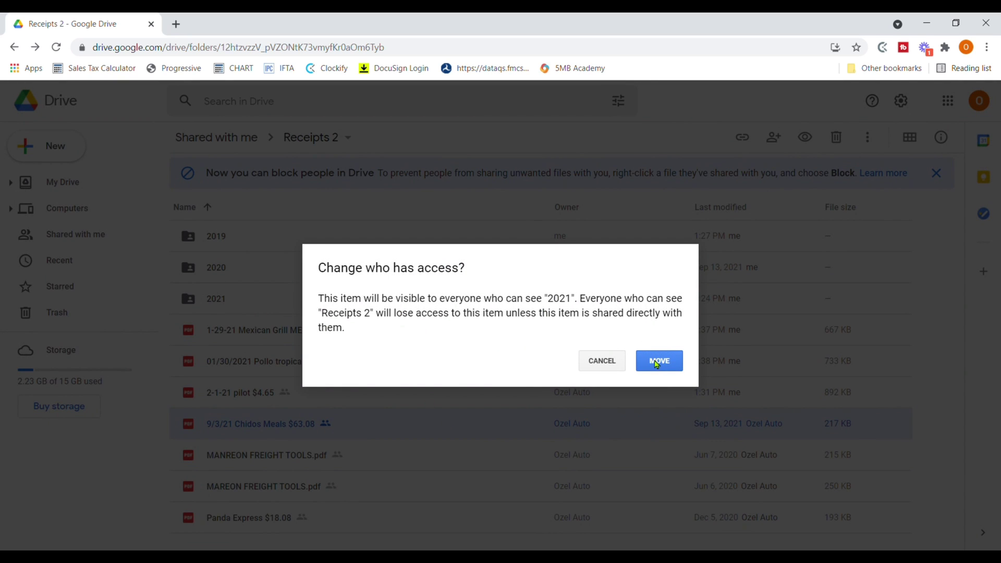
left_click(659, 362)
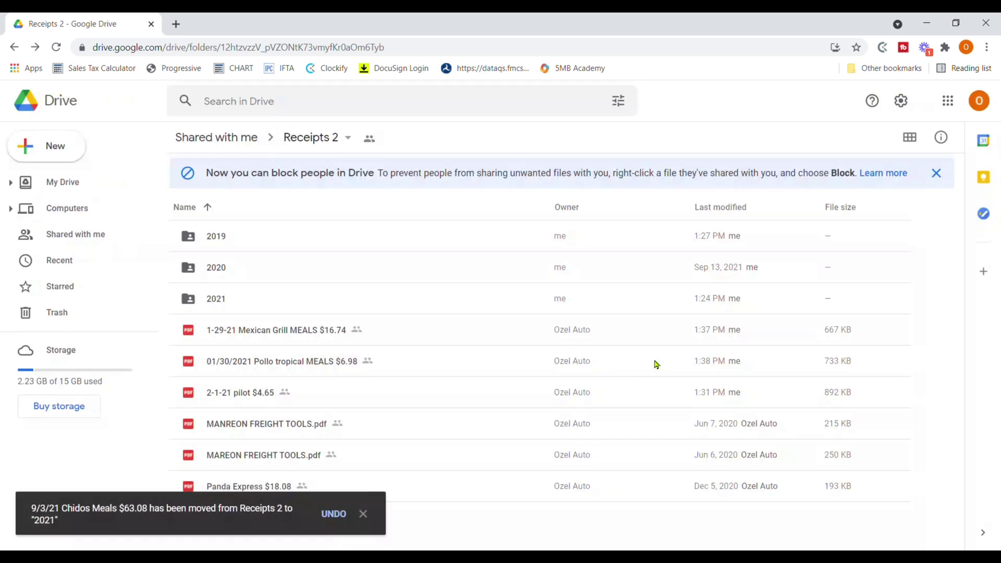
double_click(240, 307)
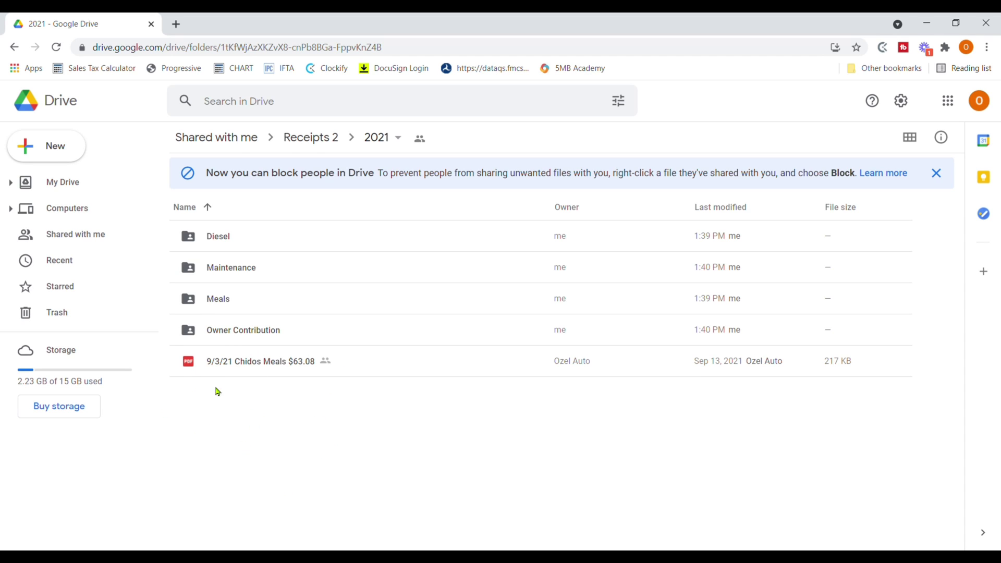
In the 2021 folder, select the Chidos receipt PDF, briefly switching selection to the Meals folder.
left_click(360, 365)
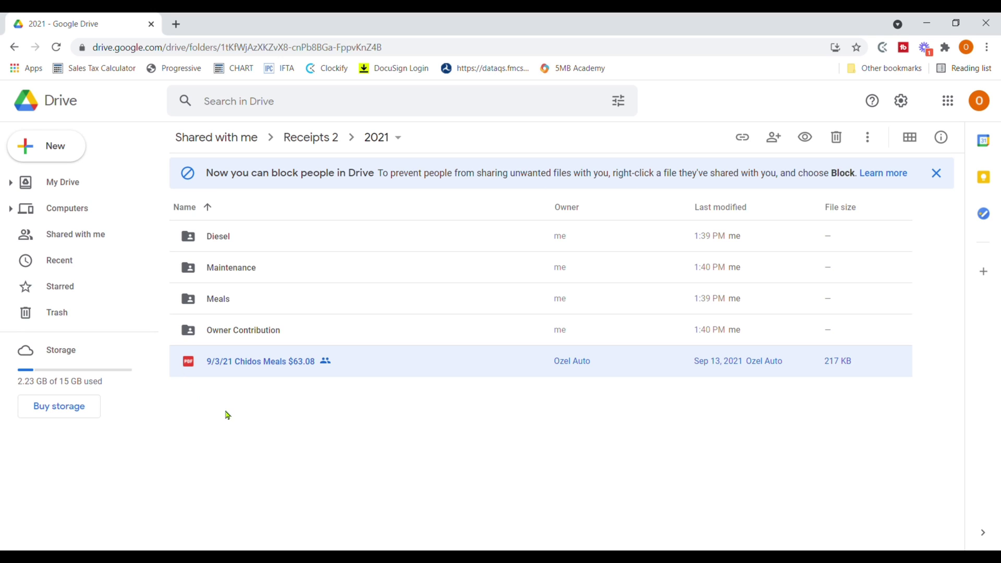
left_click(263, 416)
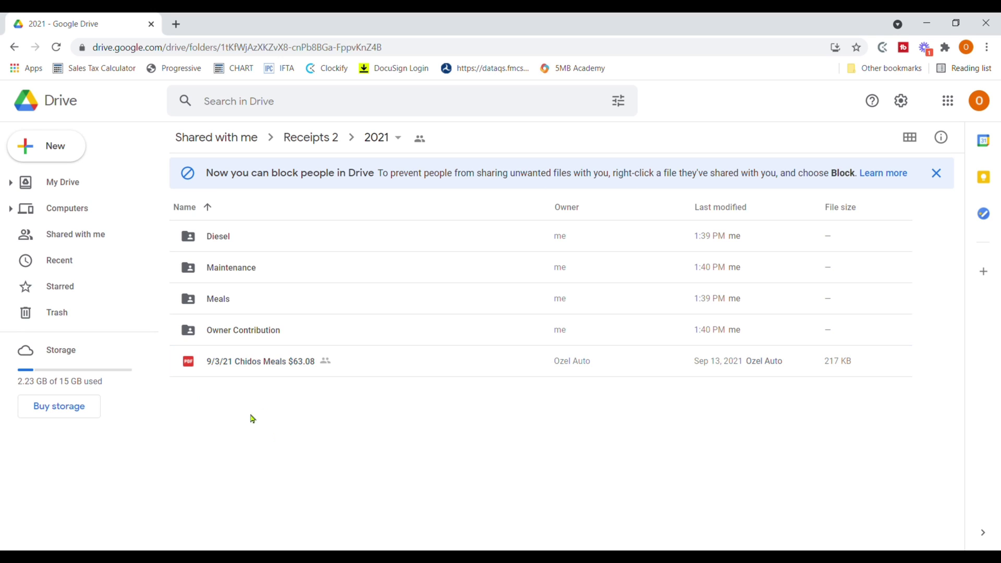
left_click(184, 370)
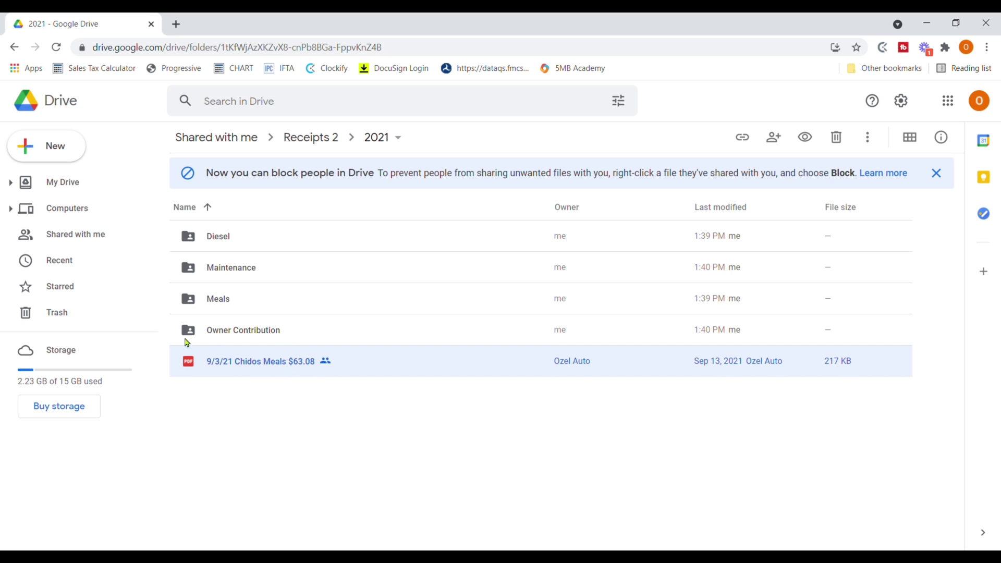
left_click(198, 302)
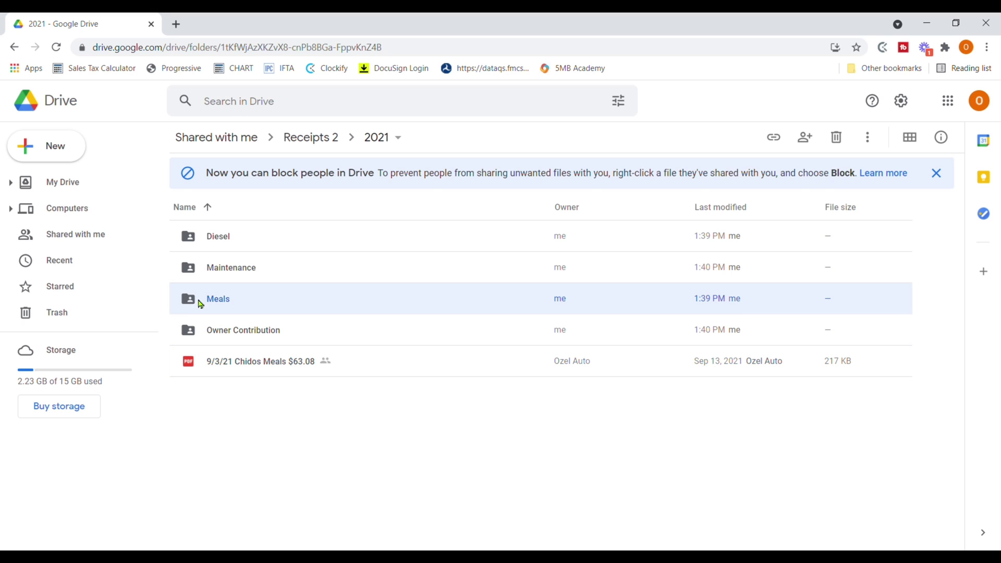
left_click(181, 360)
Preview the Chidos receipt PDF and close it back to the 2021 listing.
double_click(354, 362)
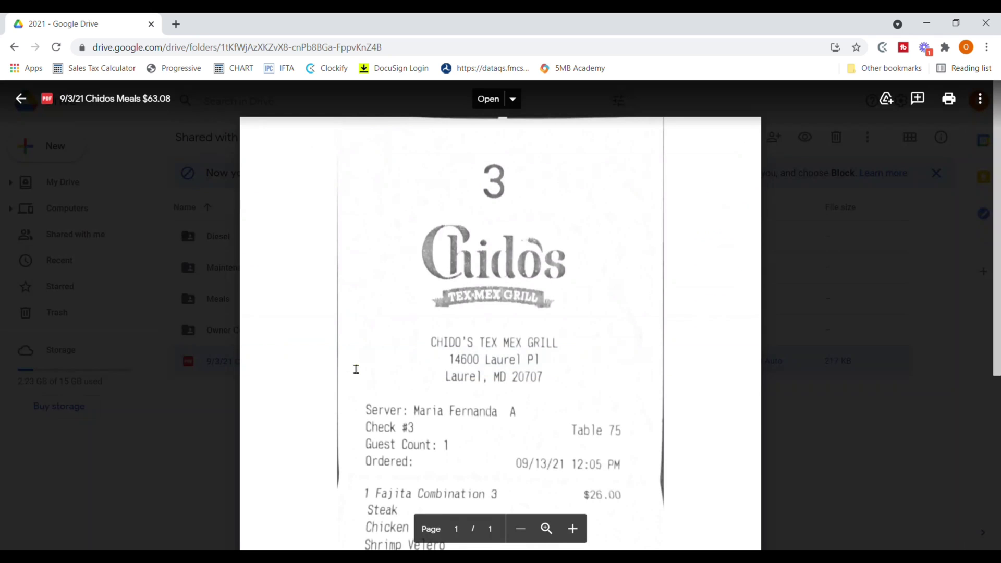
left_click(20, 102)
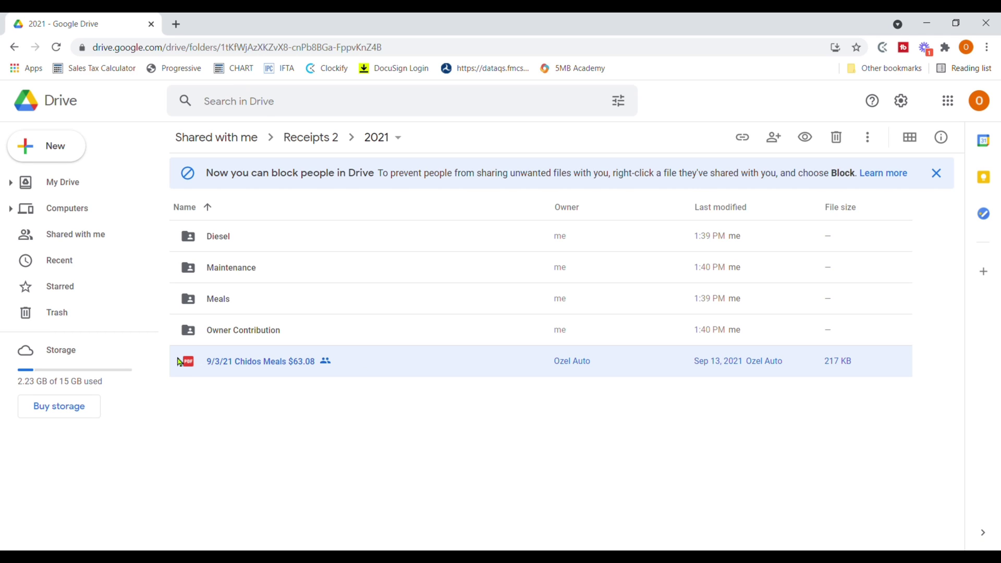
Move the Chidos PDF into Meals, verify it there, and return to the 2021 folder.
left_click_drag(182, 361, 189, 299)
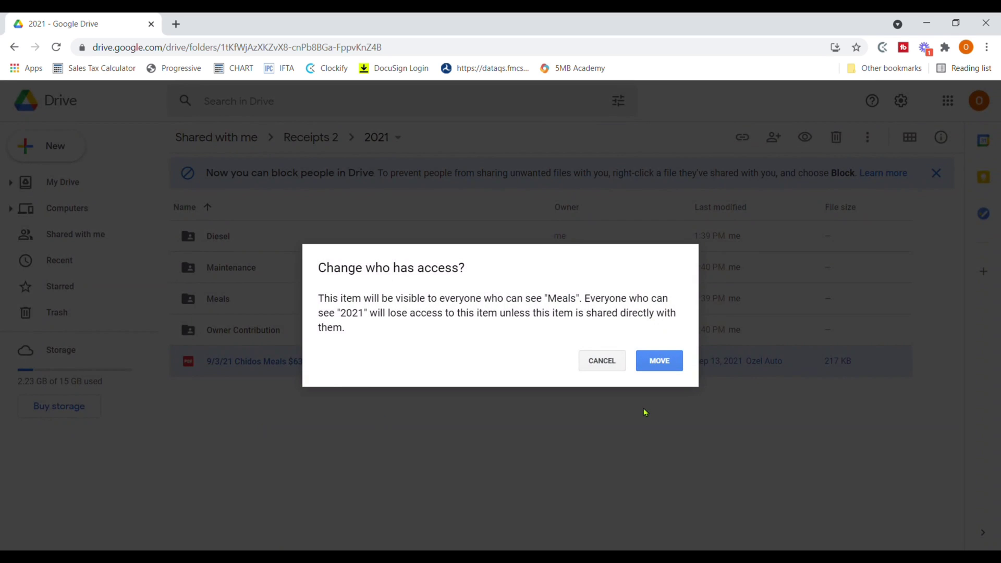
left_click(659, 366)
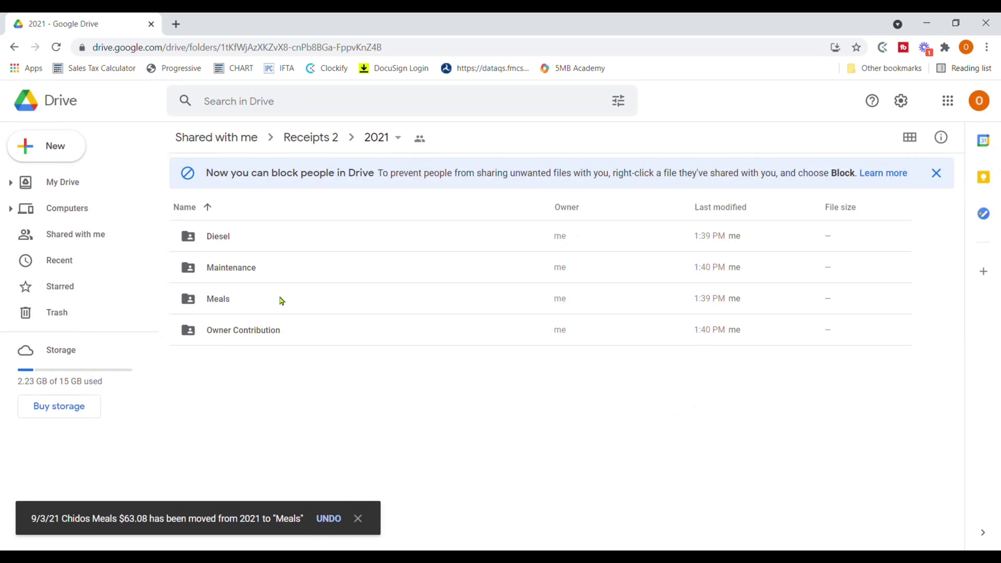
double_click(246, 300)
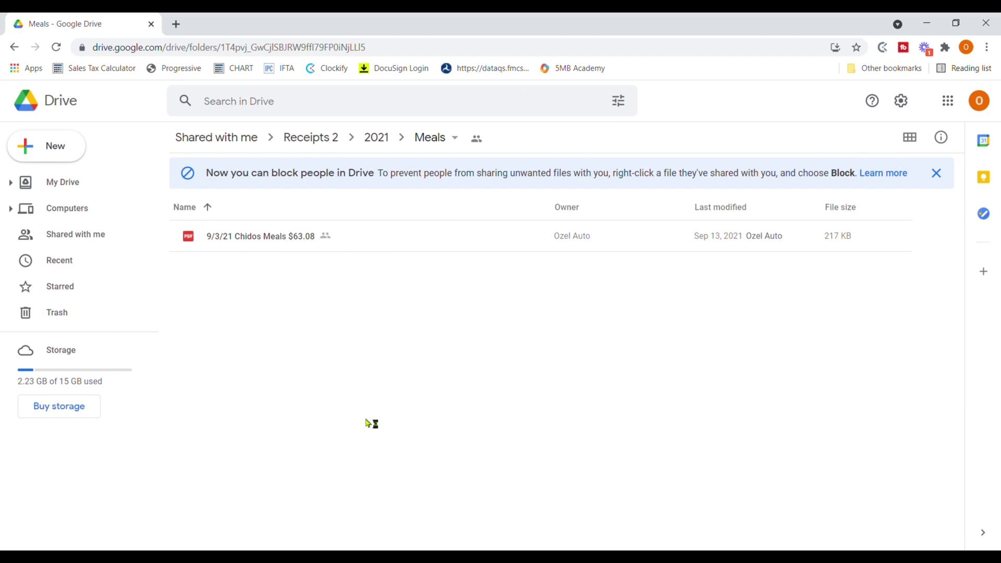
key("alt+Left")
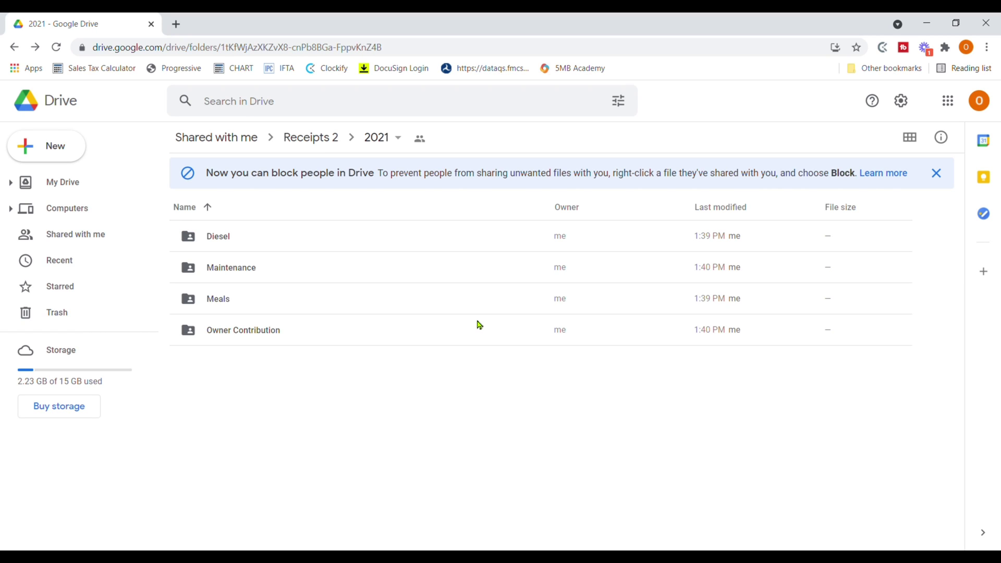